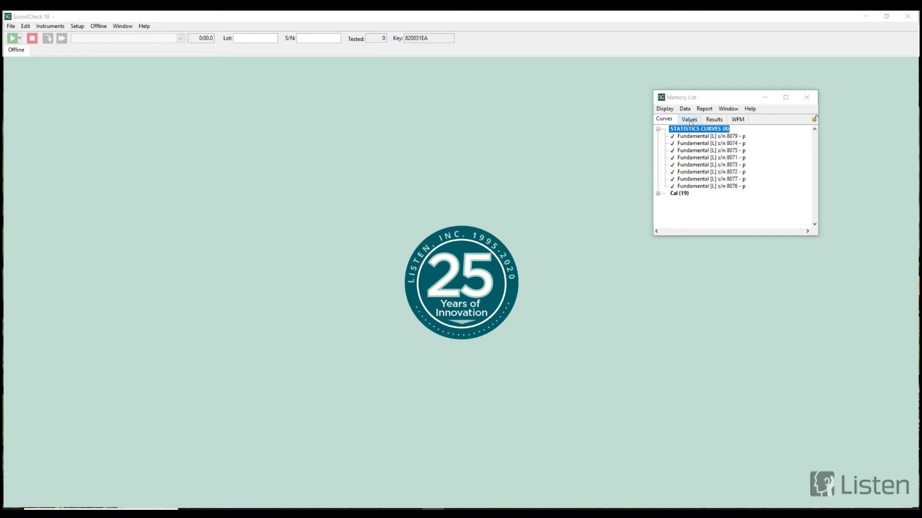
# - Examine the curves in the STATISTICS CURVES group and the commands available for several selected curves
pyautogui.click(689, 119)
pyautogui.click(664, 119)
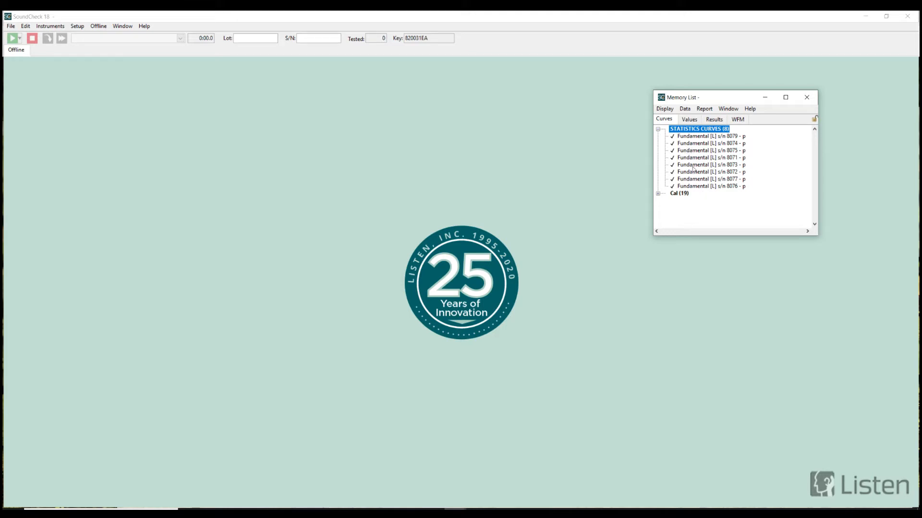
pyautogui.click(700, 137)
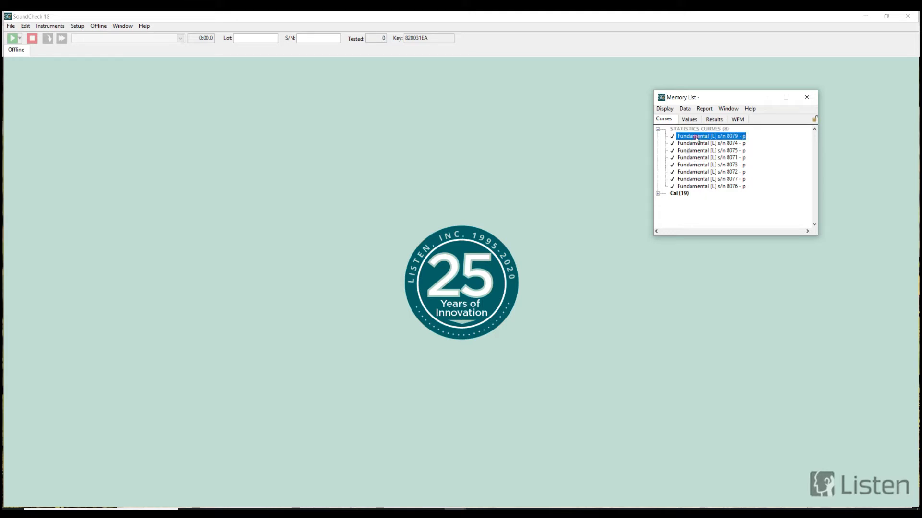
pyautogui.keyDown('shift'); pyautogui.click(701, 172); pyautogui.keyUp('shift')
pyautogui.rightClick(699, 161)
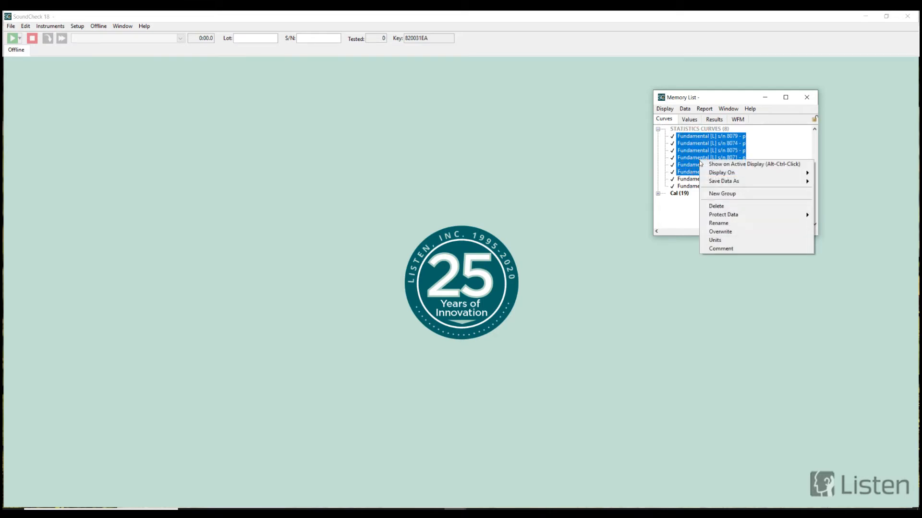
pyautogui.click(680, 207)
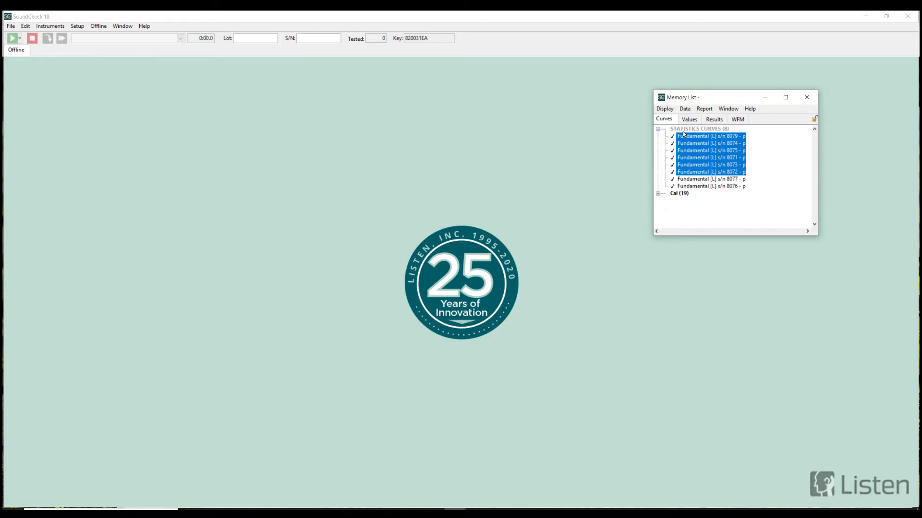
pyautogui.click(696, 217)
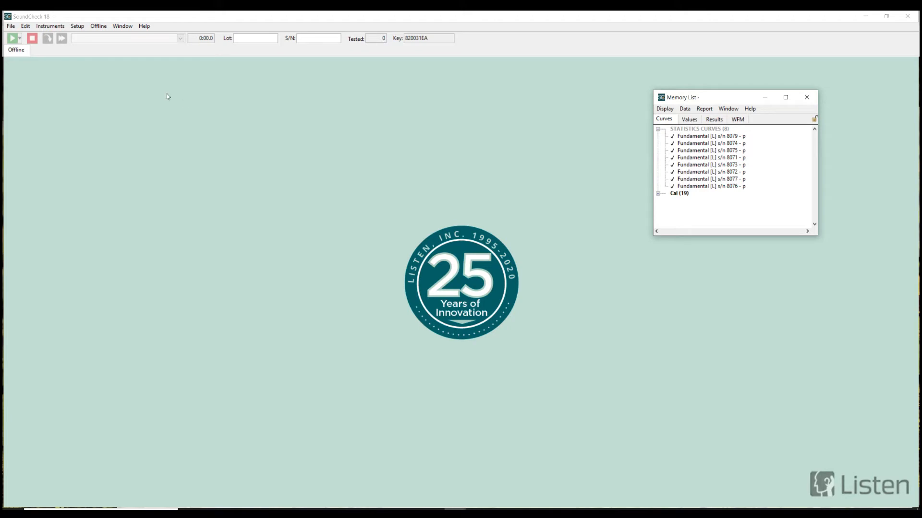
# - Open the Maximum.Pos post-processing step for offline use
pyautogui.click(104, 27)
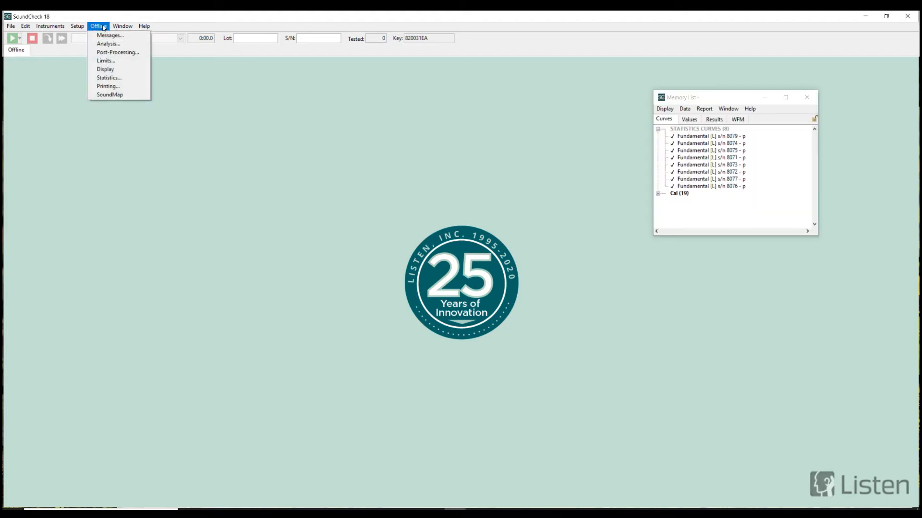
pyautogui.click(118, 53)
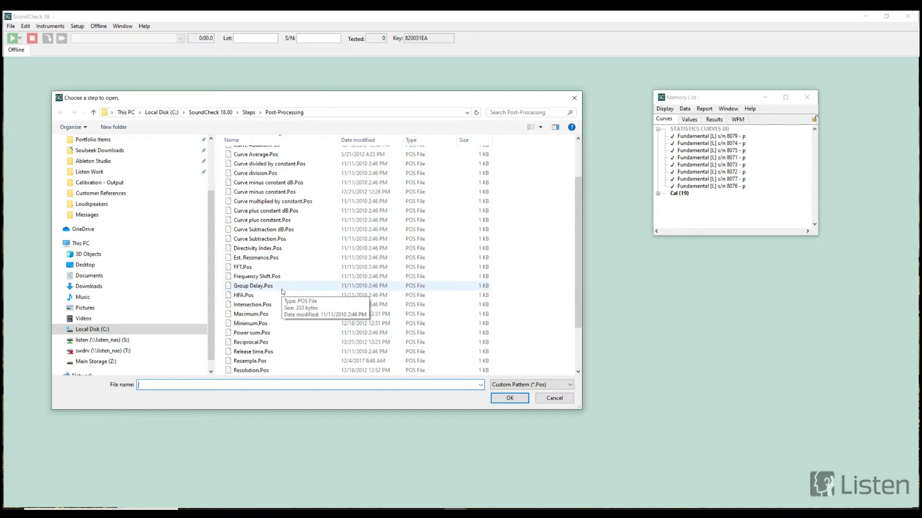
pyautogui.click(270, 314)
pyautogui.click(510, 399)
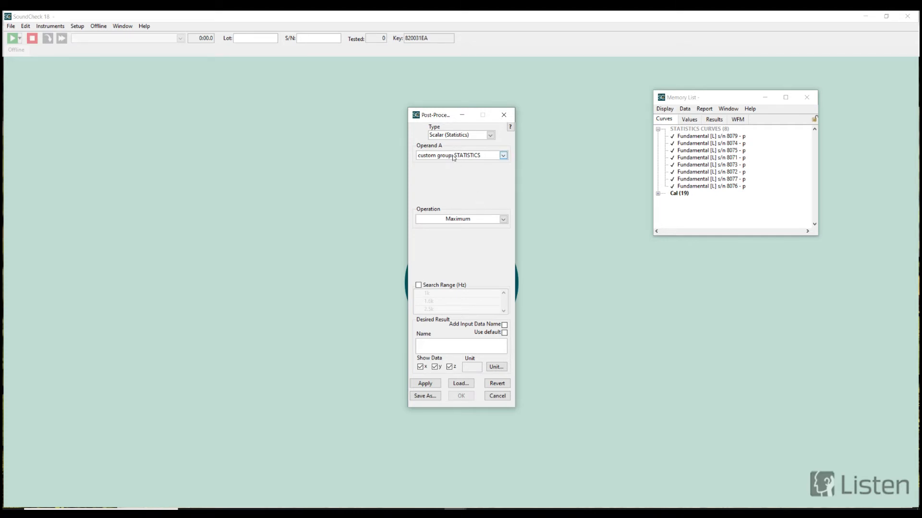
# - Apply the Maximum operation to the STATISTICS CURVES custom group and view the resulting values in the Memory List
pyautogui.click(503, 155)
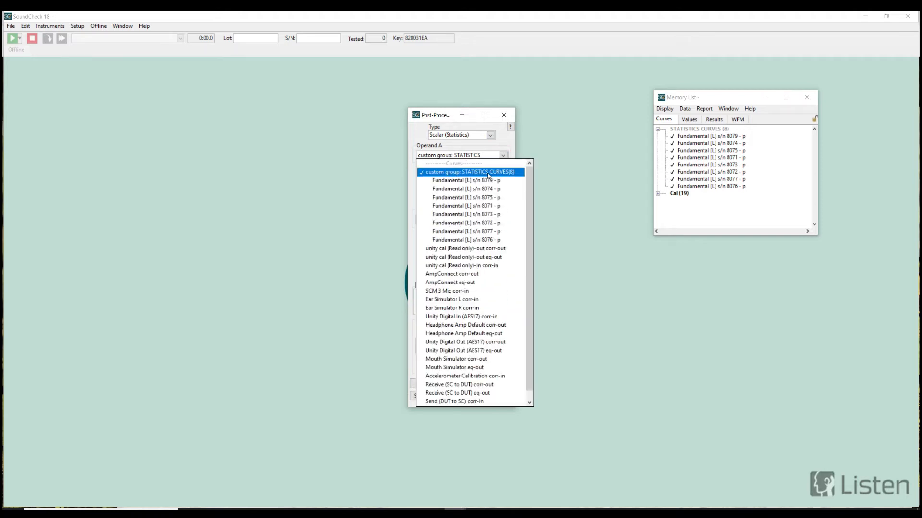
pyautogui.click(503, 146)
pyautogui.click(432, 383)
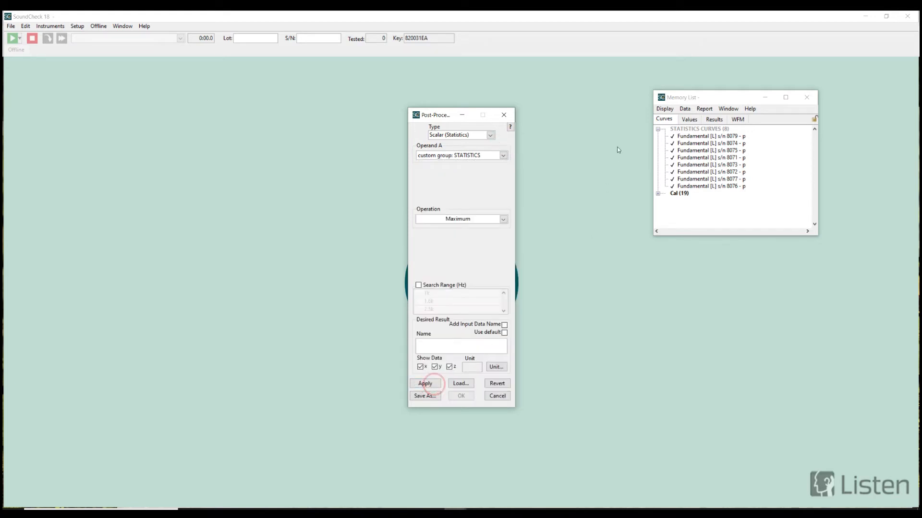
pyautogui.click(689, 119)
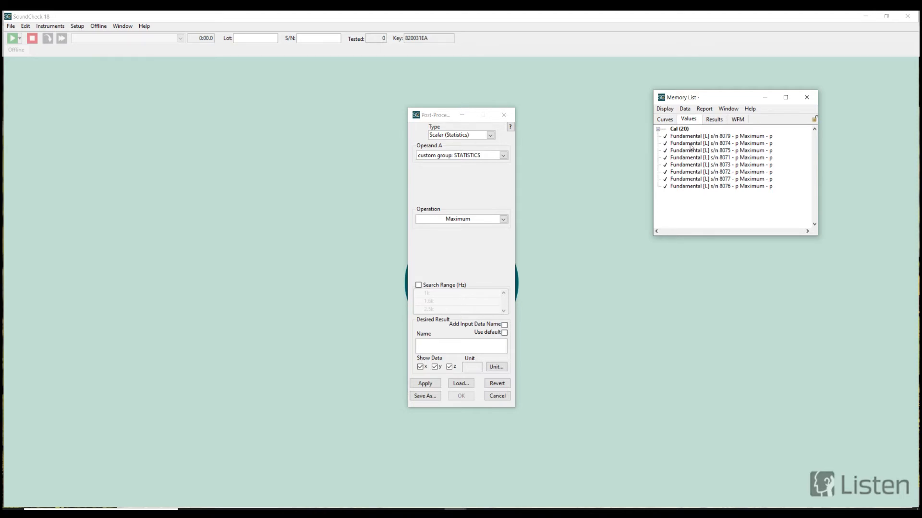
pyautogui.click(490, 181)
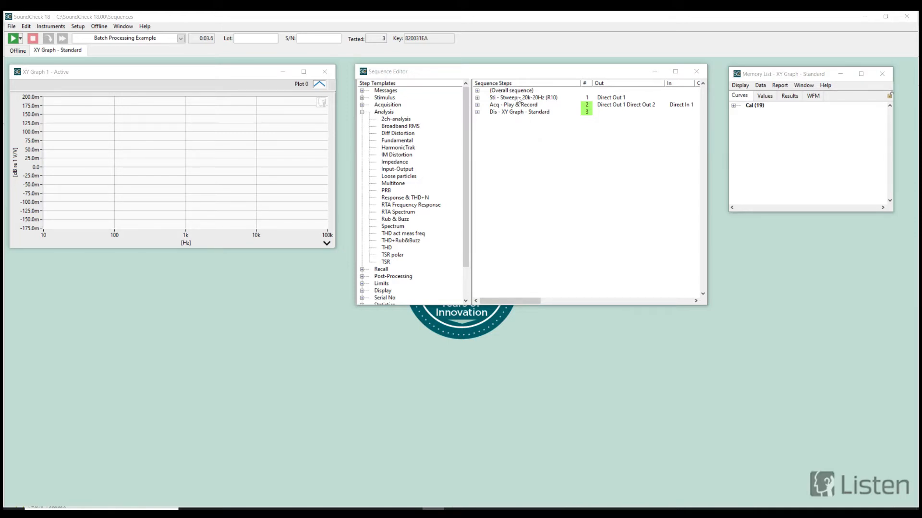
# - Review the sequence's Stweep stimulus and Play & Record acquisition steps, including signal paths, and show the waveforms in the Memory List
pyautogui.click(518, 98)
pyautogui.click(521, 140)
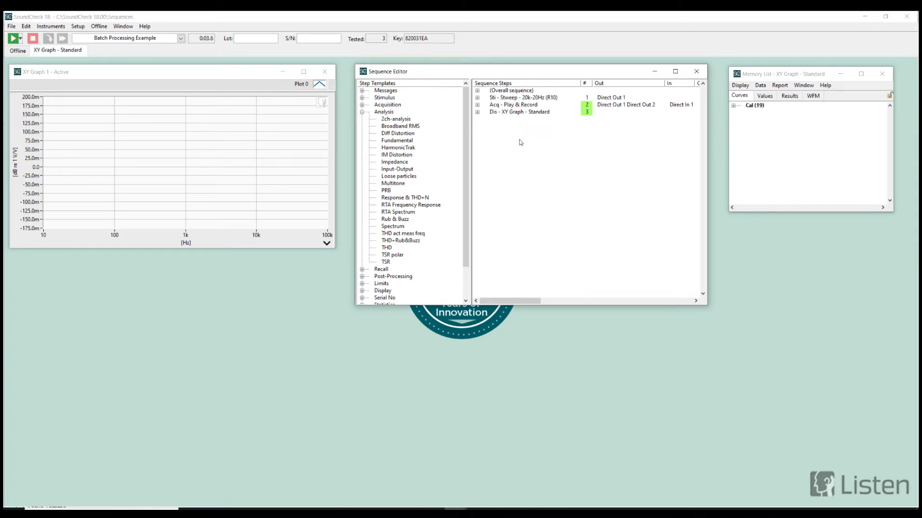
pyautogui.click(522, 105)
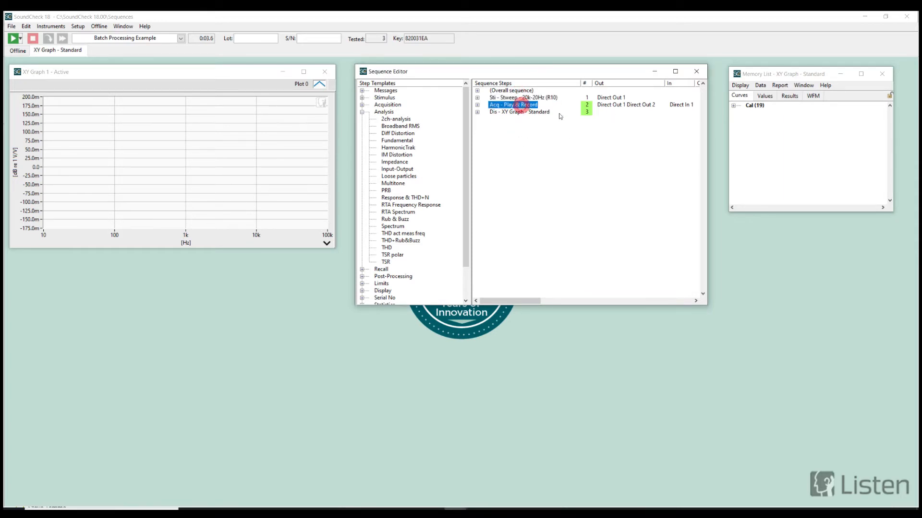
pyautogui.click(621, 104)
pyautogui.click(531, 189)
pyautogui.click(813, 95)
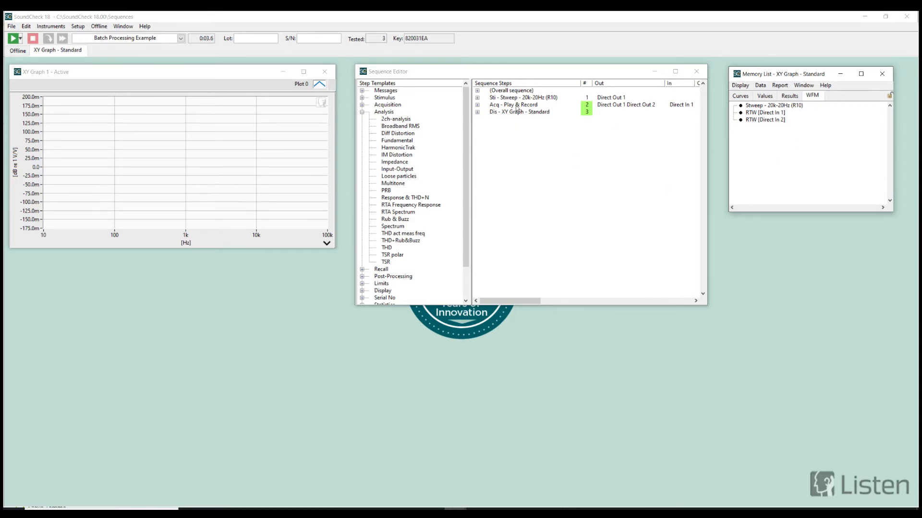
# - Inspect the input and output signal paths and waveform naming in the Play & Record acquisition step, and close it
pyautogui.click(517, 105)
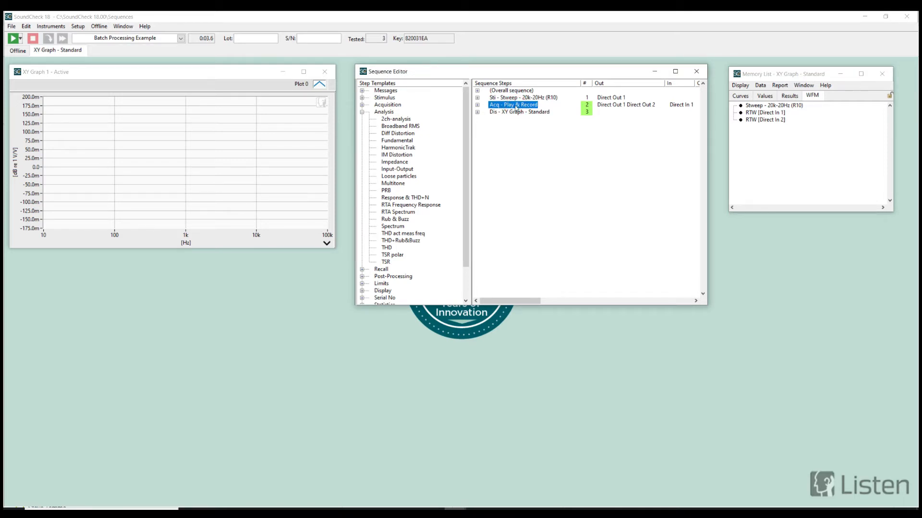
pyautogui.doubleClick(516, 105)
pyautogui.moveTo(519, 149); pyautogui.dragTo(586, 141)
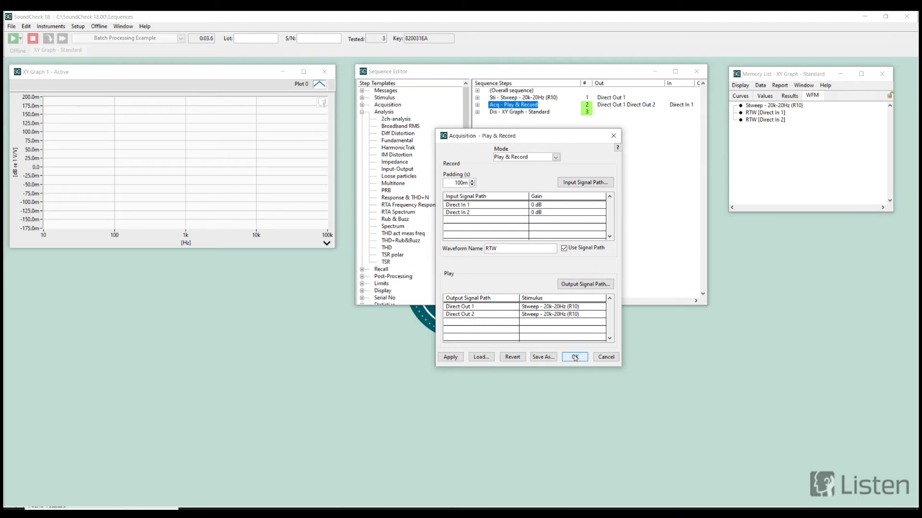
pyautogui.click(575, 358)
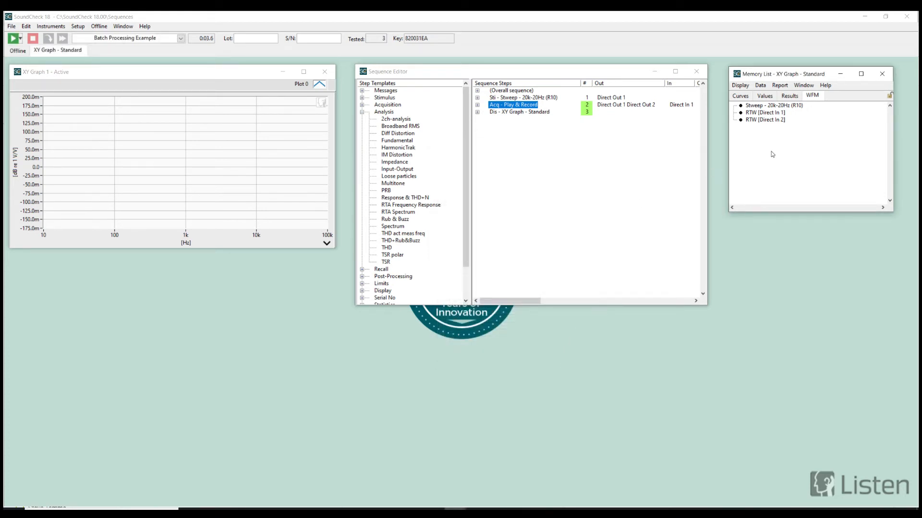
# - Group the waveforms RTW [Direct In 1] and RTW [Direct In 2] under a new group named "Batch Analysis"
pyautogui.click(752, 113)
pyautogui.keyDown('ctrl'); pyautogui.click(753, 120); pyautogui.keyUp('ctrl')
pyautogui.rightClick(753, 121)
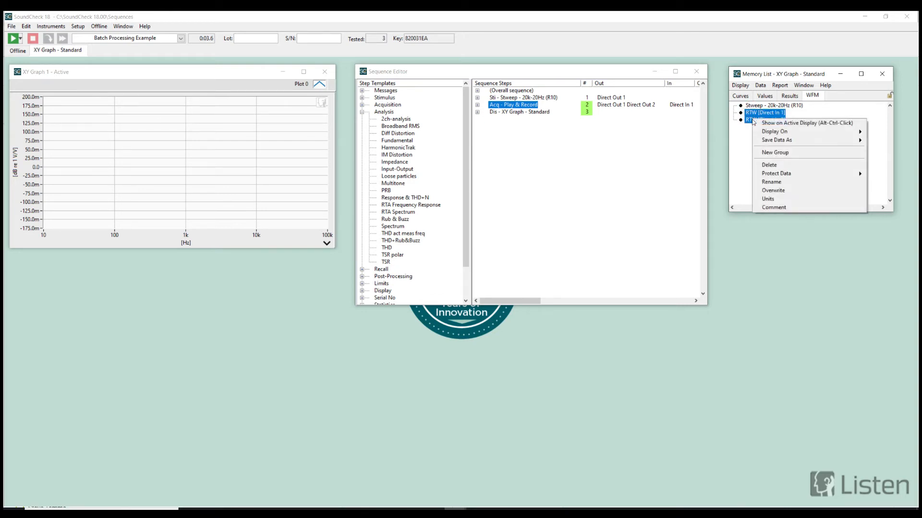
pyautogui.click(775, 152)
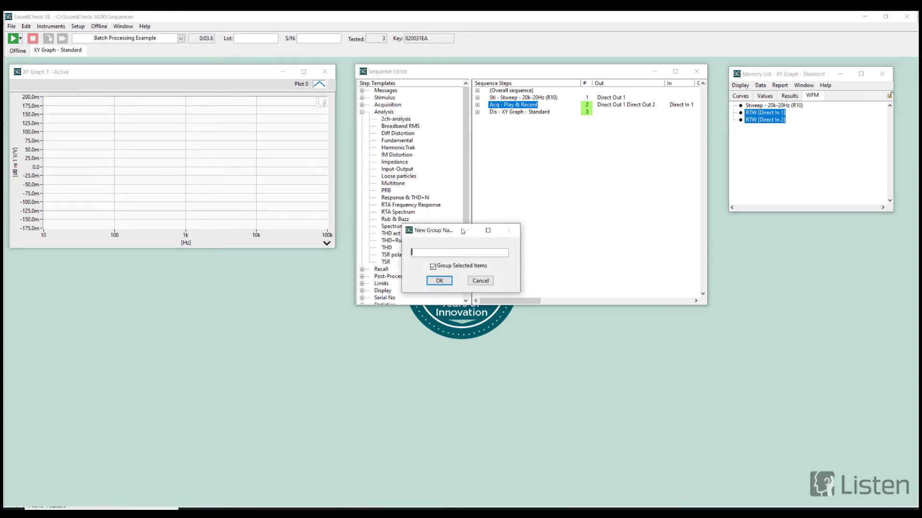
pyautogui.write('Batch Analysis')
pyautogui.click(440, 282)
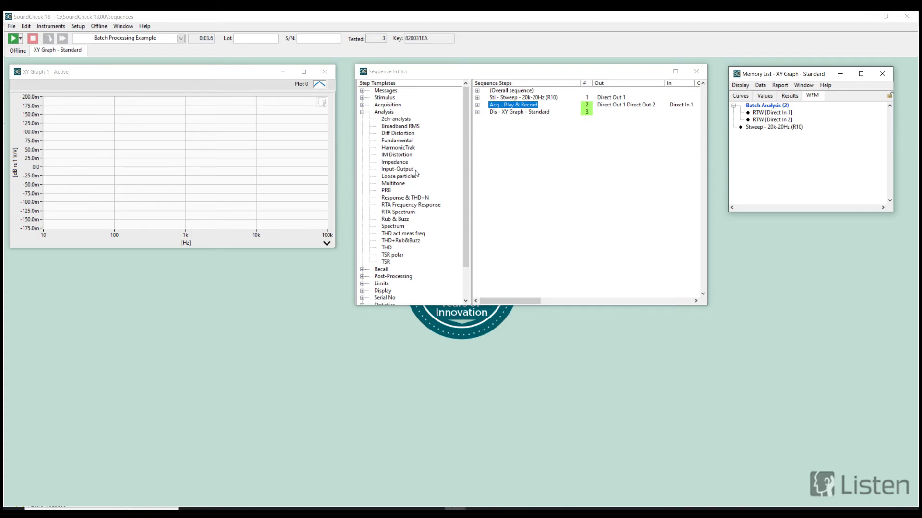
# - Insert a Fundamental analysis step after Play & Record, set its response waveform to the Batch Analysis custom group, and view its curves
pyautogui.moveTo(401, 140); pyautogui.dragTo(509, 109)
pyautogui.click(513, 113)
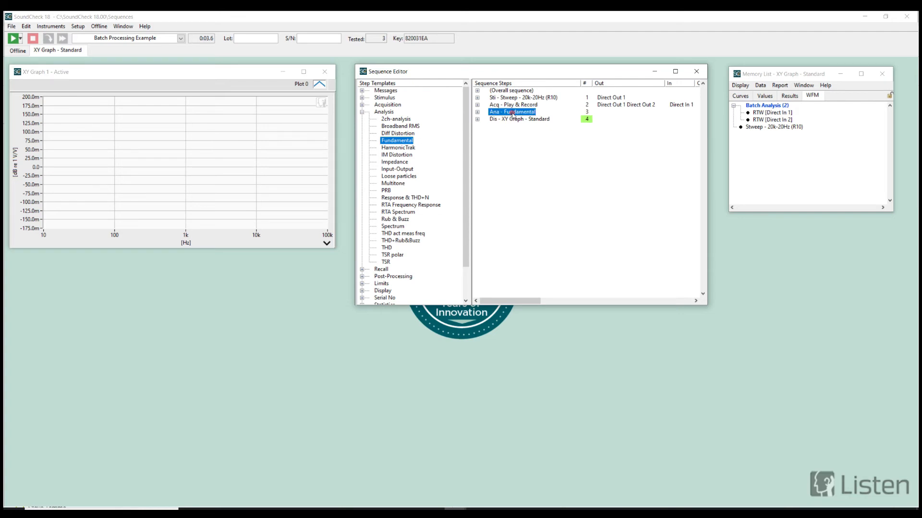
pyautogui.doubleClick(513, 113)
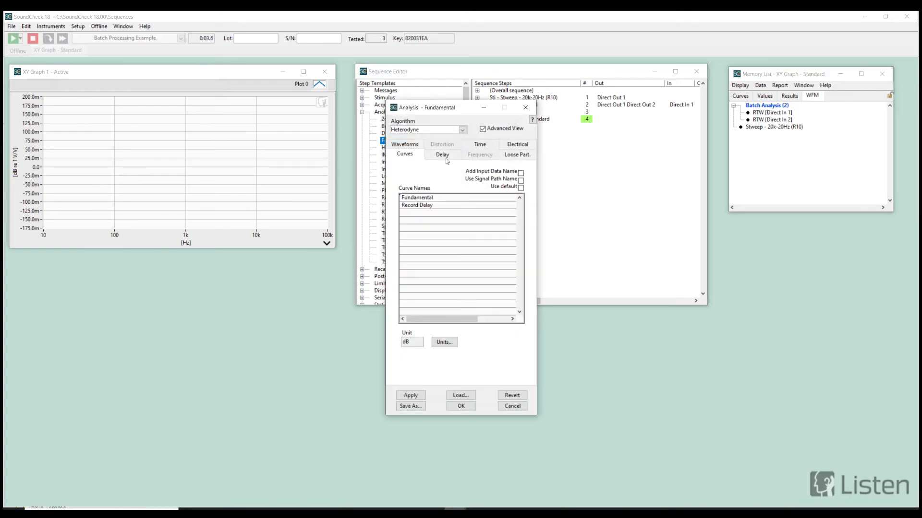
pyautogui.click(405, 144)
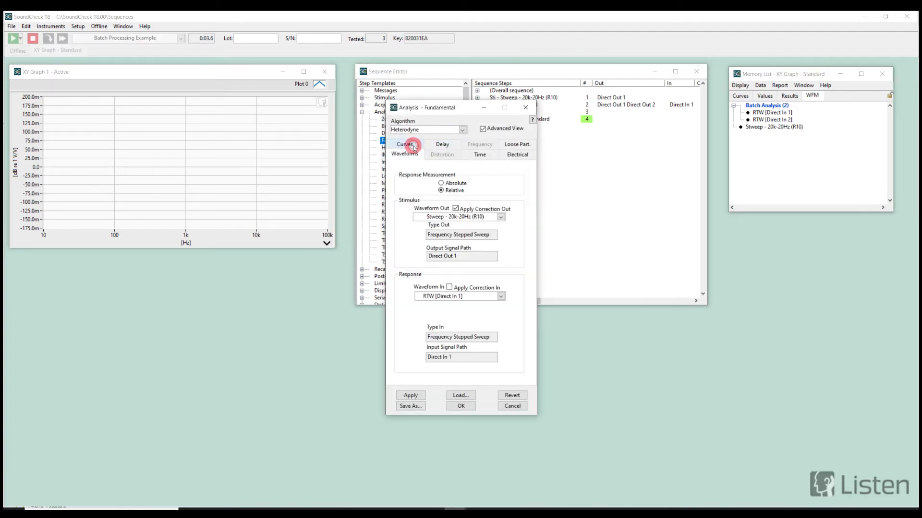
pyautogui.click(483, 298)
pyautogui.click(482, 313)
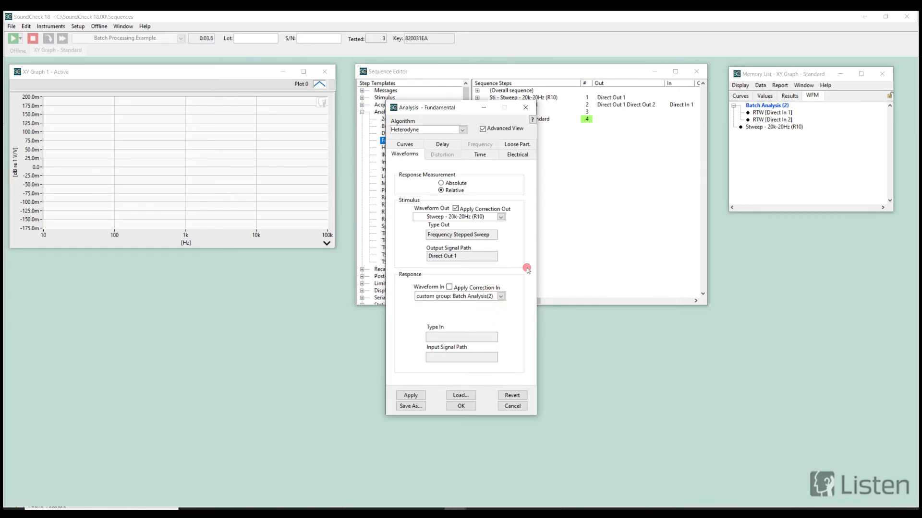
pyautogui.click(462, 407)
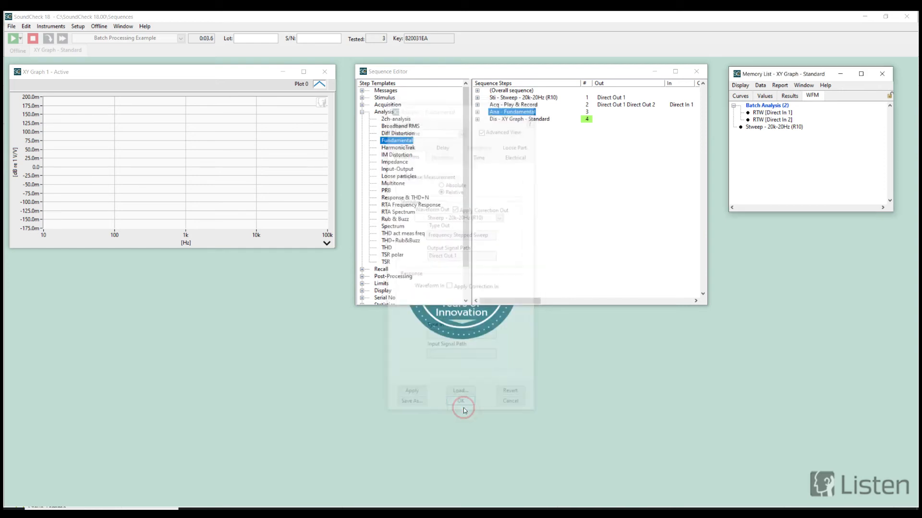
pyautogui.click(740, 96)
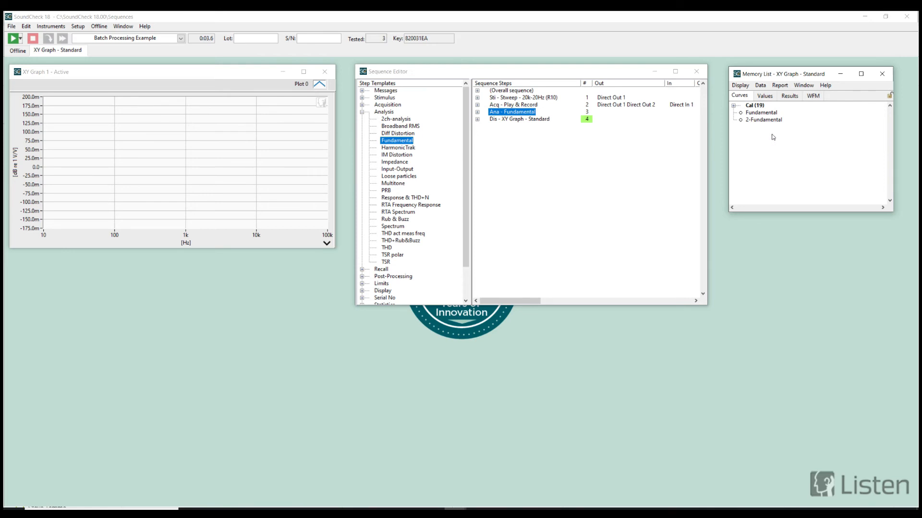
# - Enable Add Input Data Name for the Fundamental analysis step's curves and run the sequence
pyautogui.doubleClick(519, 113)
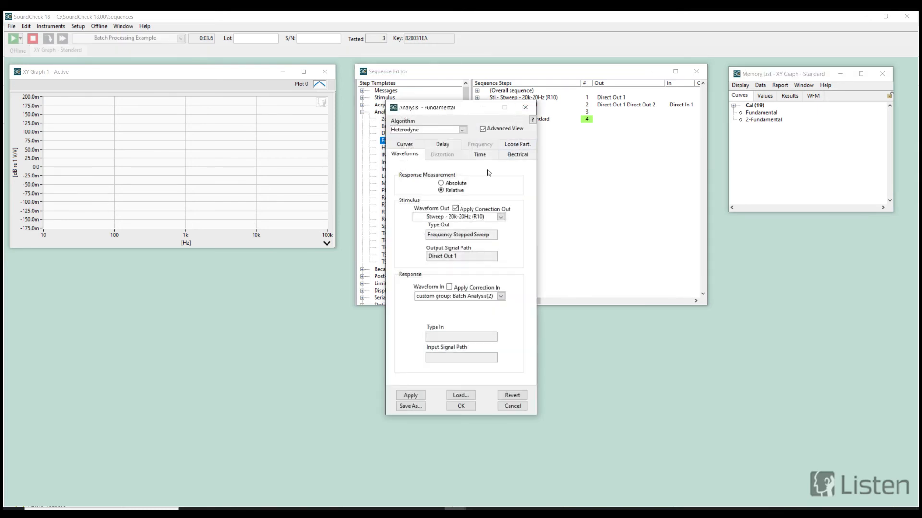
pyautogui.click(416, 145)
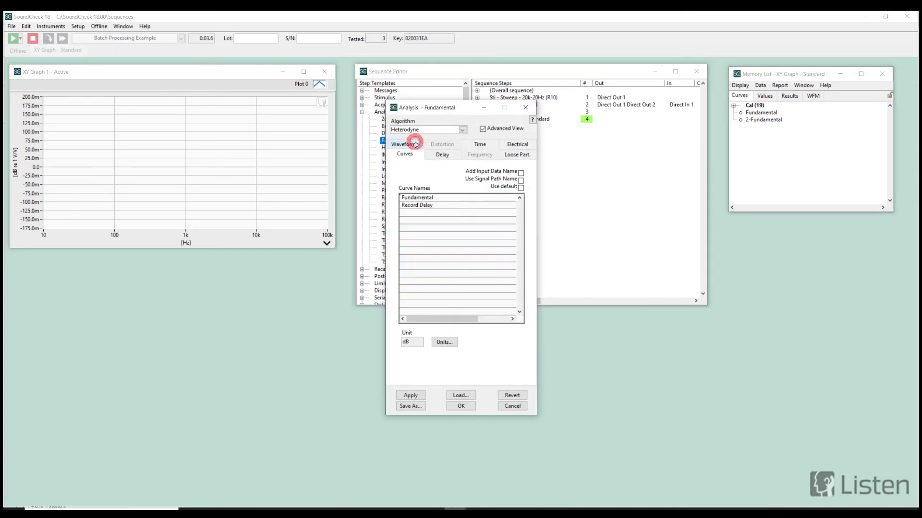
pyautogui.click(521, 173)
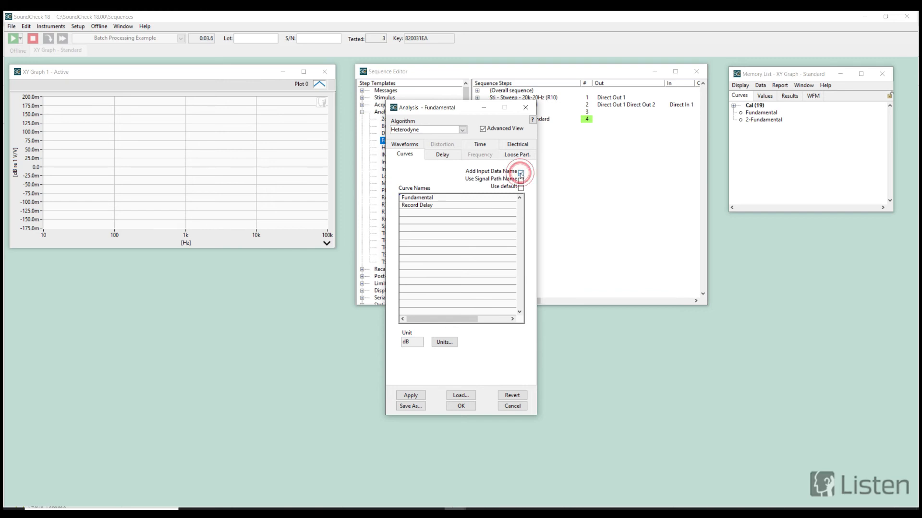
pyautogui.click(462, 407)
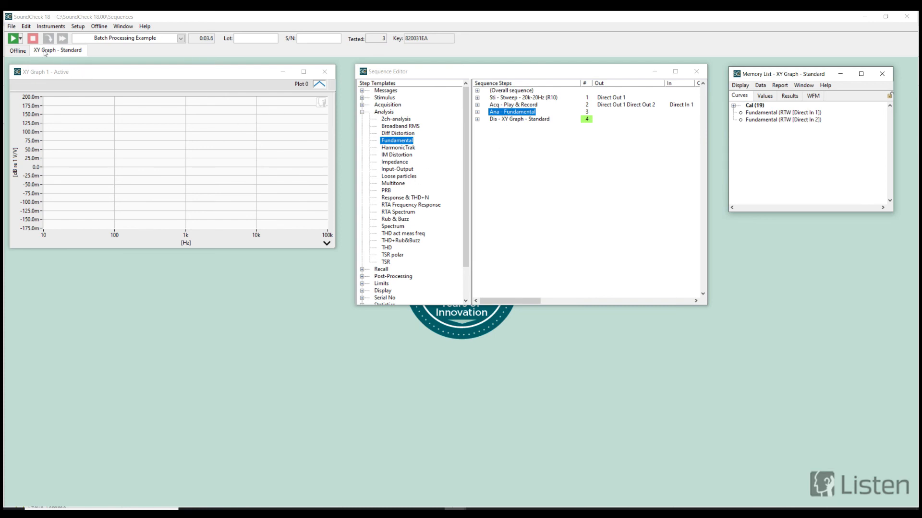
pyautogui.click(13, 39)
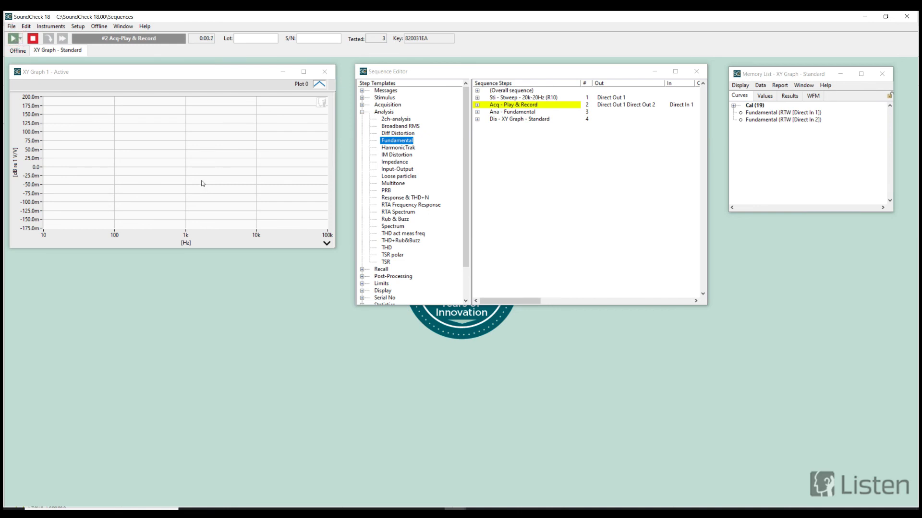